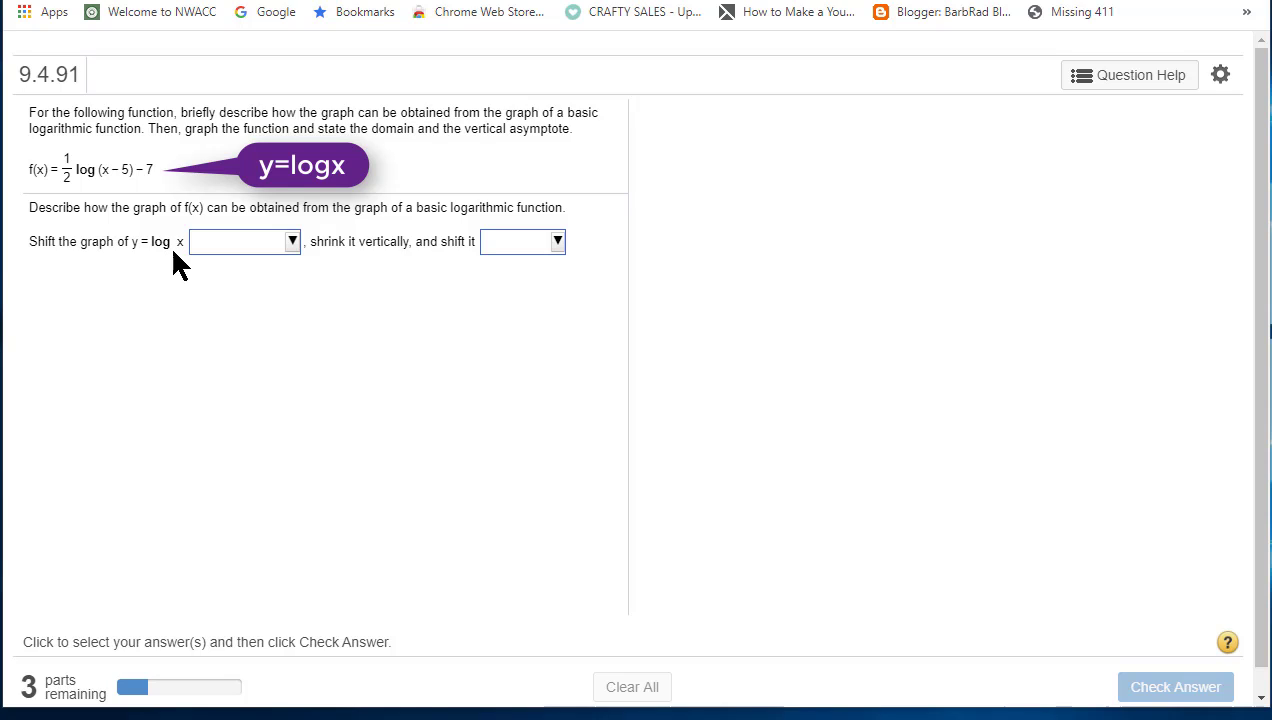
- Complete the transformation description with "5 units to the right" and "down 7 units.", and submit this part for checking
{"action": "left_click", "coordinate": [292, 244]}
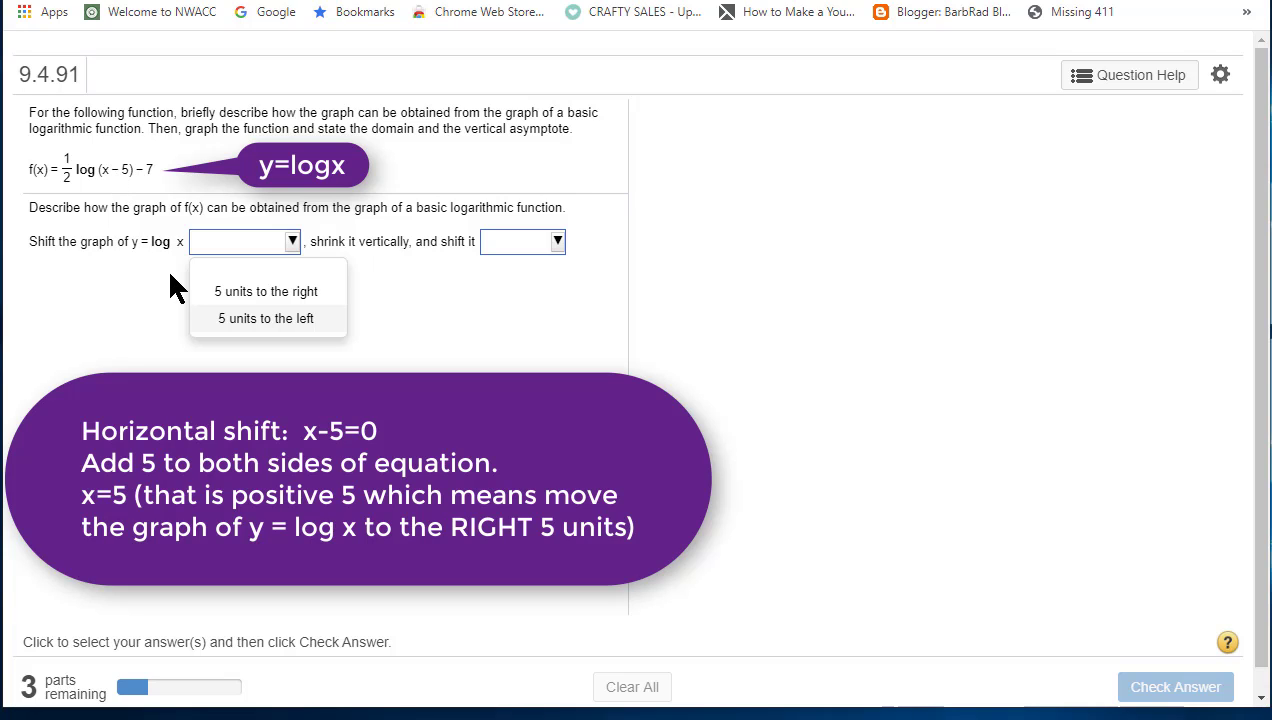
{"action": "left_click", "coordinate": [243, 297]}
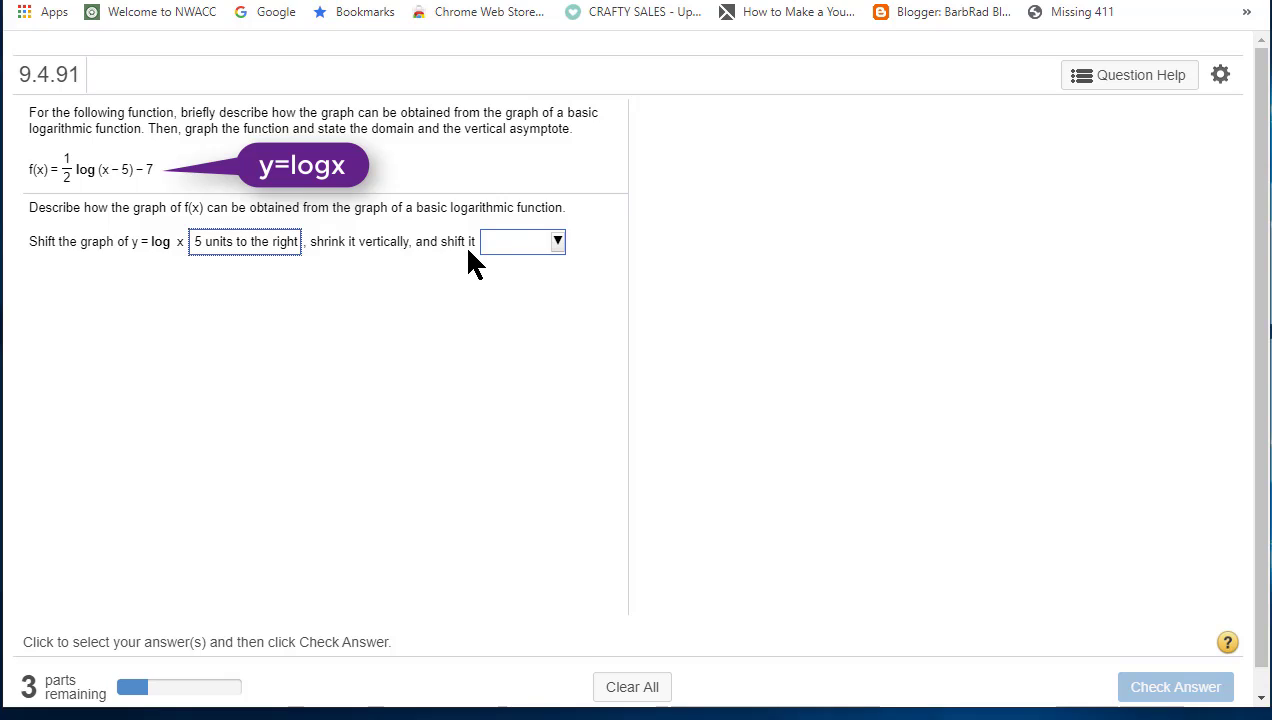
{"action": "left_click", "coordinate": [556, 244]}
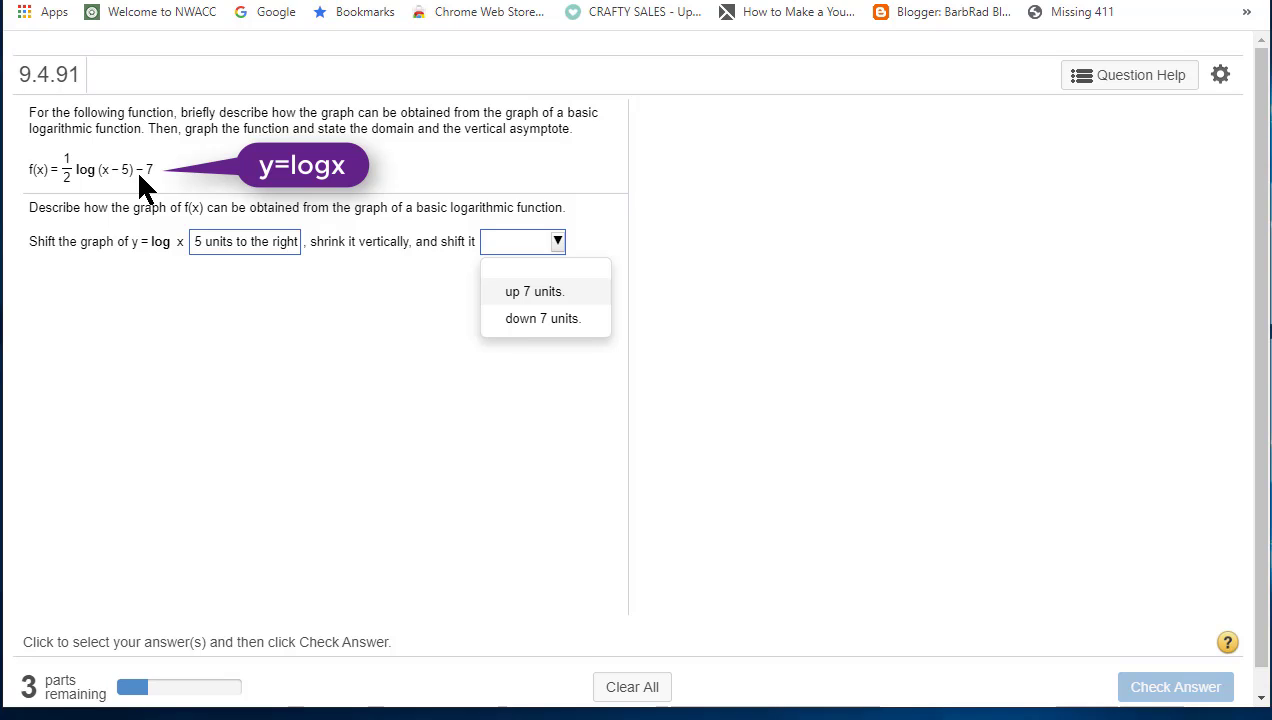
{"action": "left_click", "coordinate": [514, 318]}
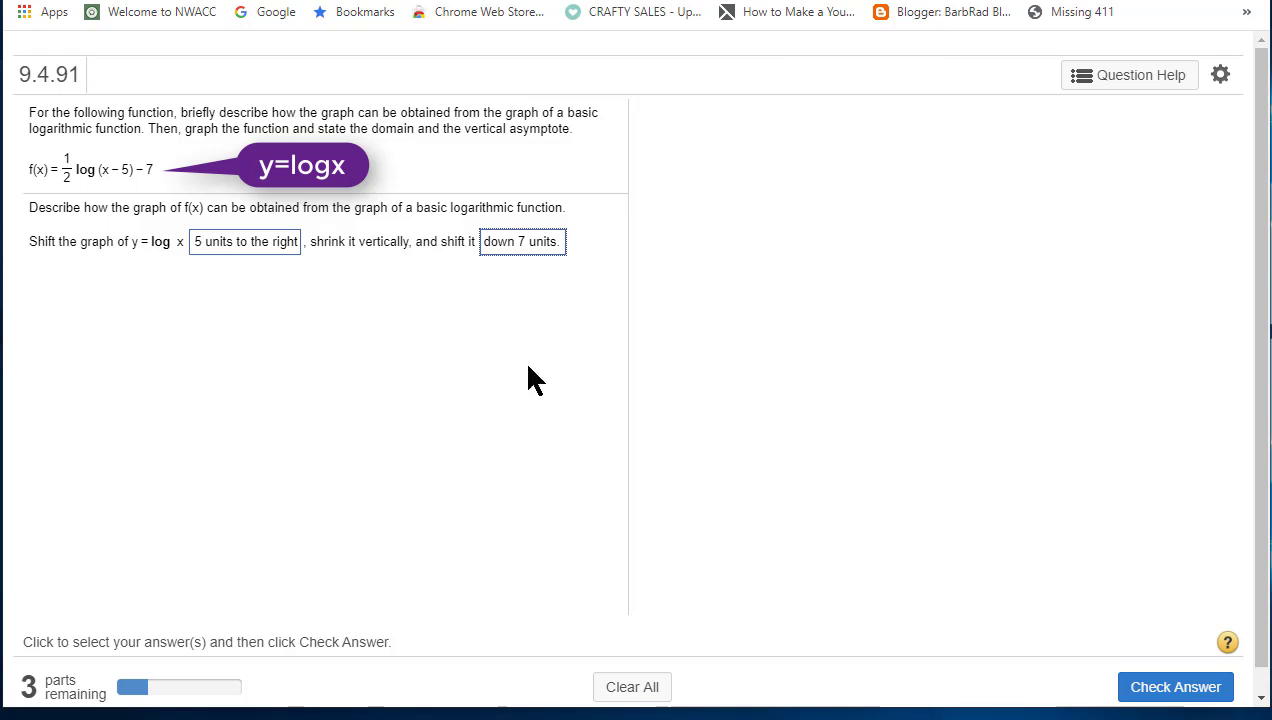
{"action": "left_click", "coordinate": [1181, 690]}
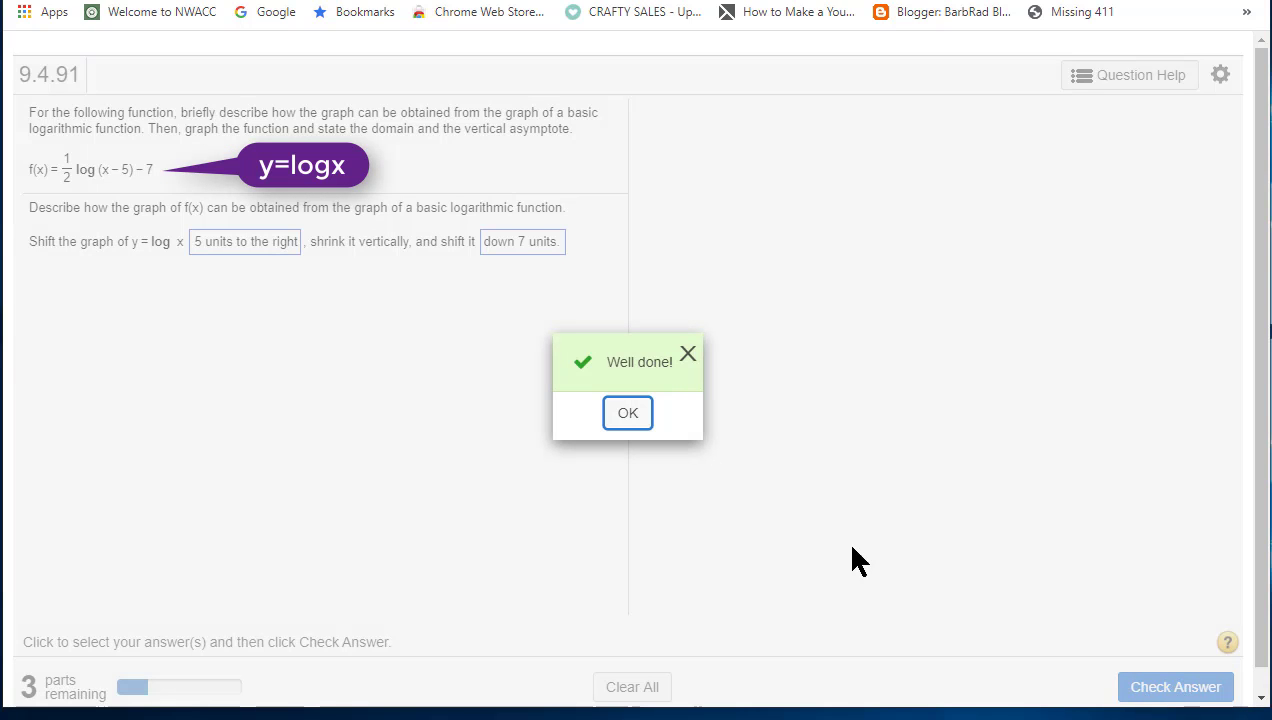
{"action": "left_click", "coordinate": [628, 414]}
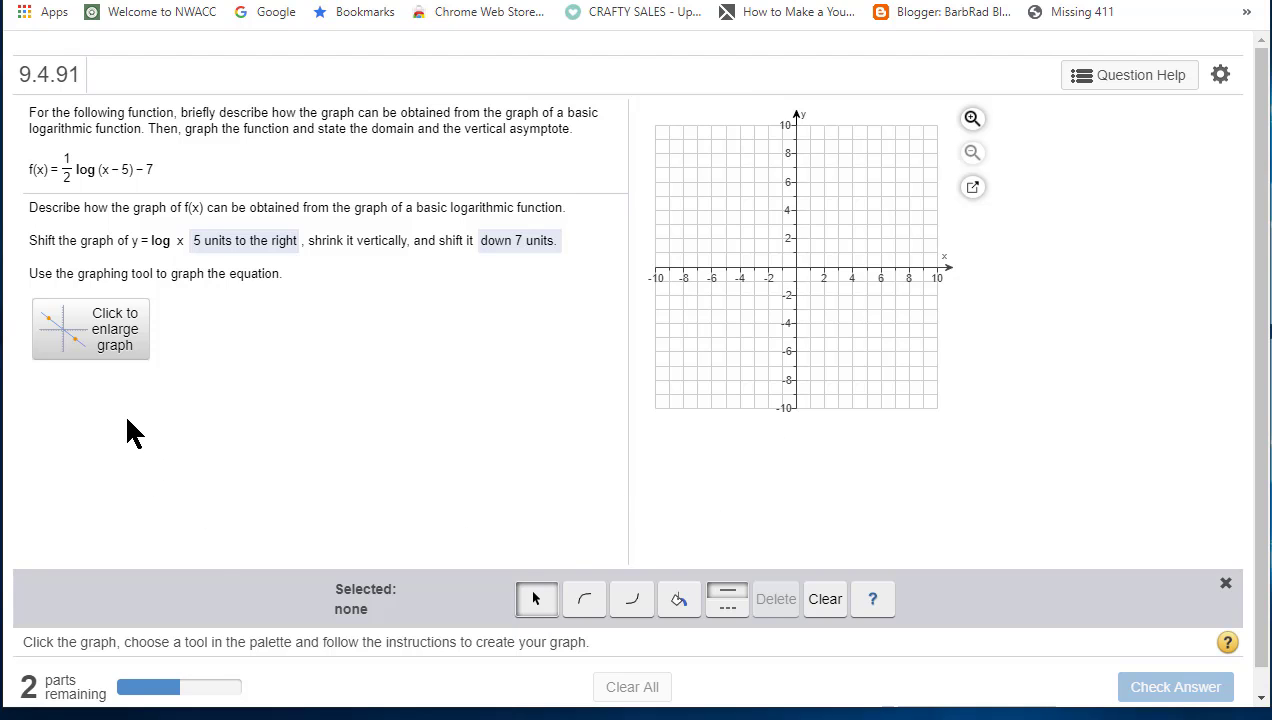
- Open the enlarged graph and plot a base 10 logarithm curve at the origin with the Logarithm tool
{"action": "left_click", "coordinate": [115, 343]}
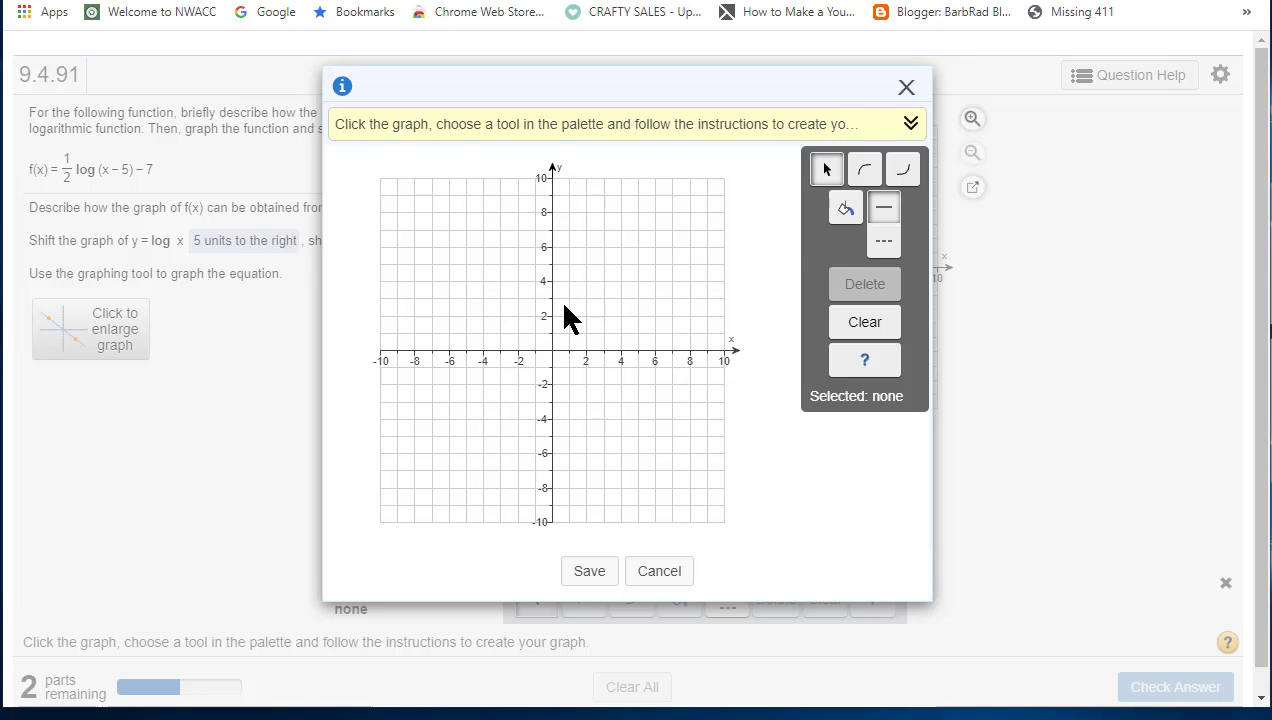
{"action": "left_click", "coordinate": [871, 178]}
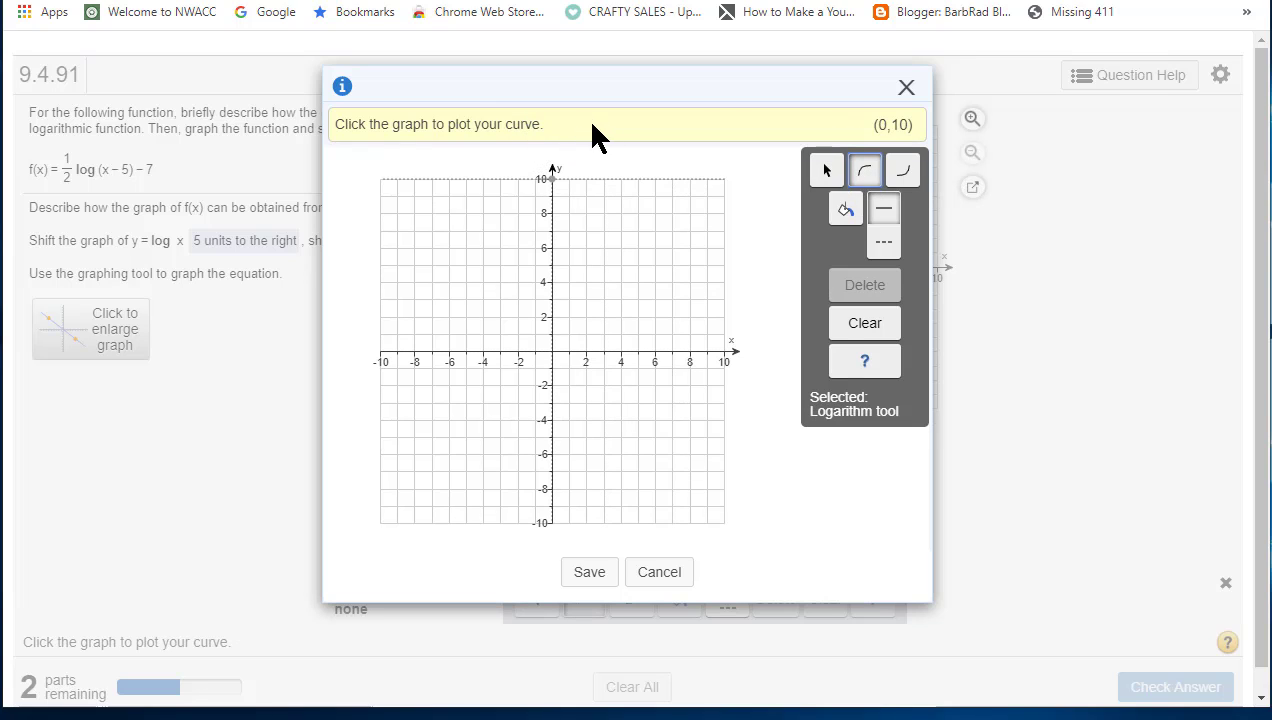
{"action": "left_click", "coordinate": [552, 347]}
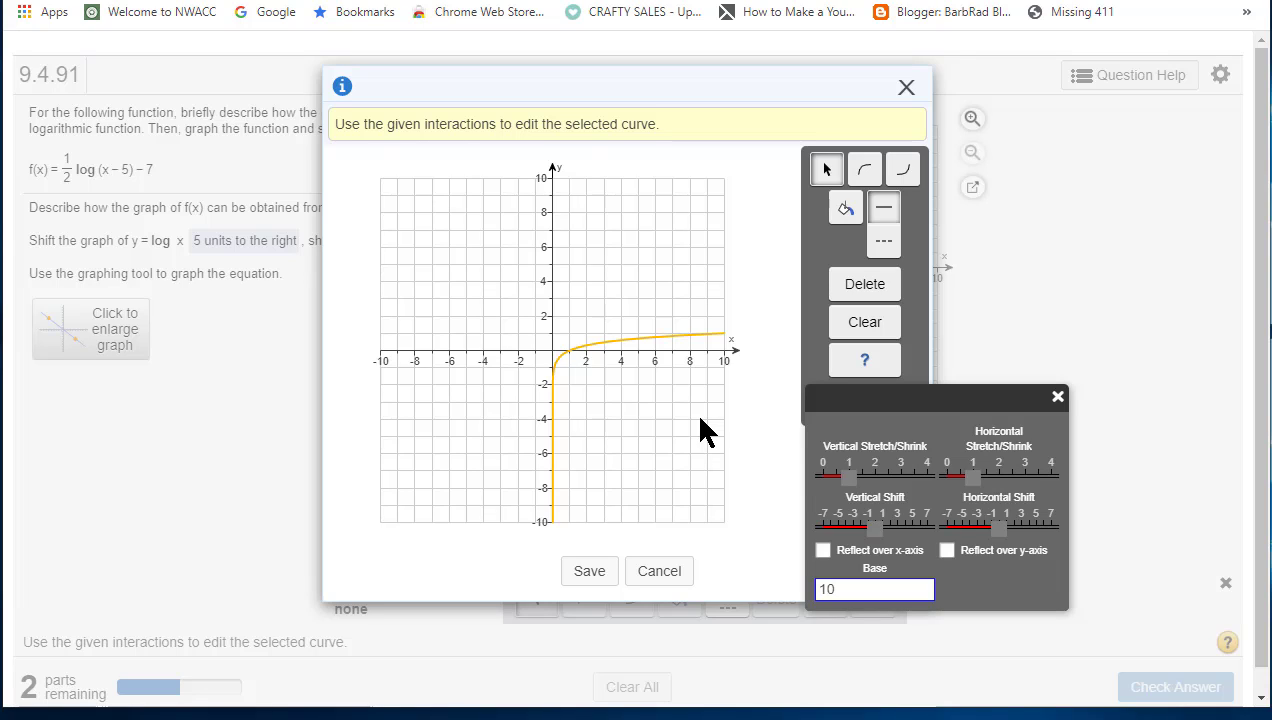
- Set the curve's vertical stretch/shrink to 0.50 and its vertical shift to -7
{"action": "left_click", "coordinate": [848, 476]}
{"action": "left_click_drag", "start_coordinate": [848, 487], "coordinate": [840, 485]}
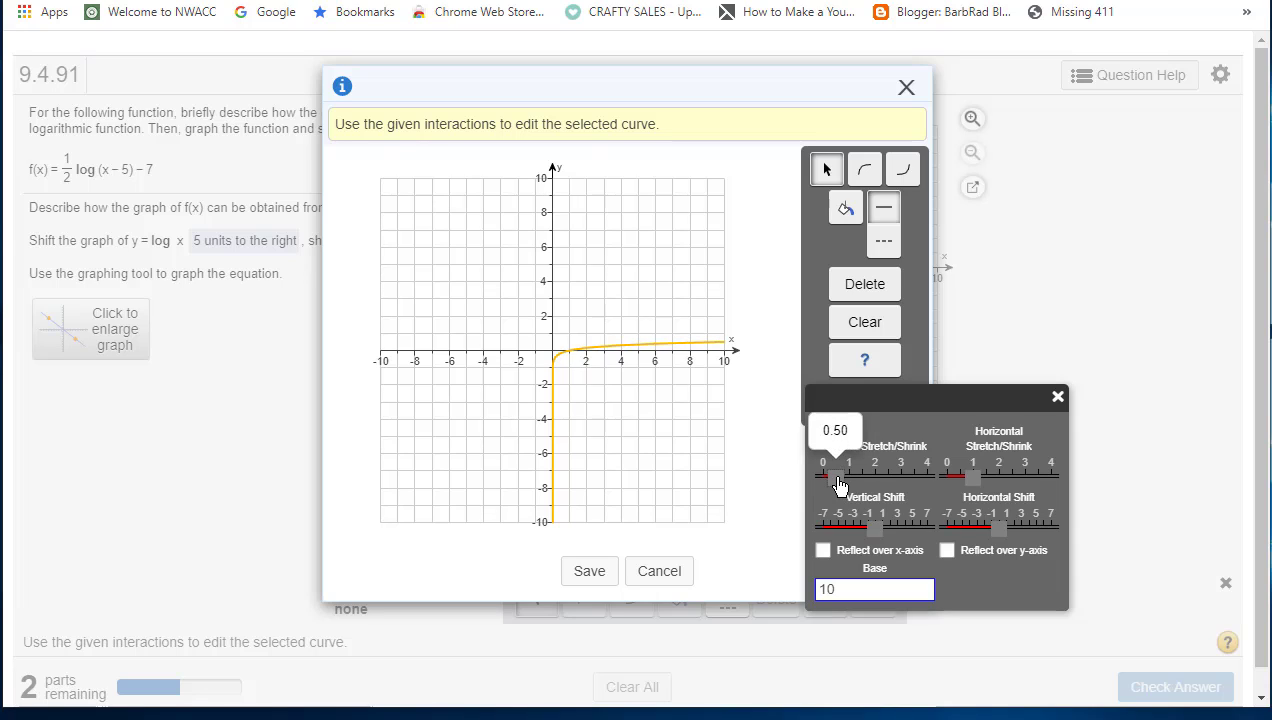
{"action": "left_click_drag", "start_coordinate": [838, 484], "coordinate": [838, 485]}
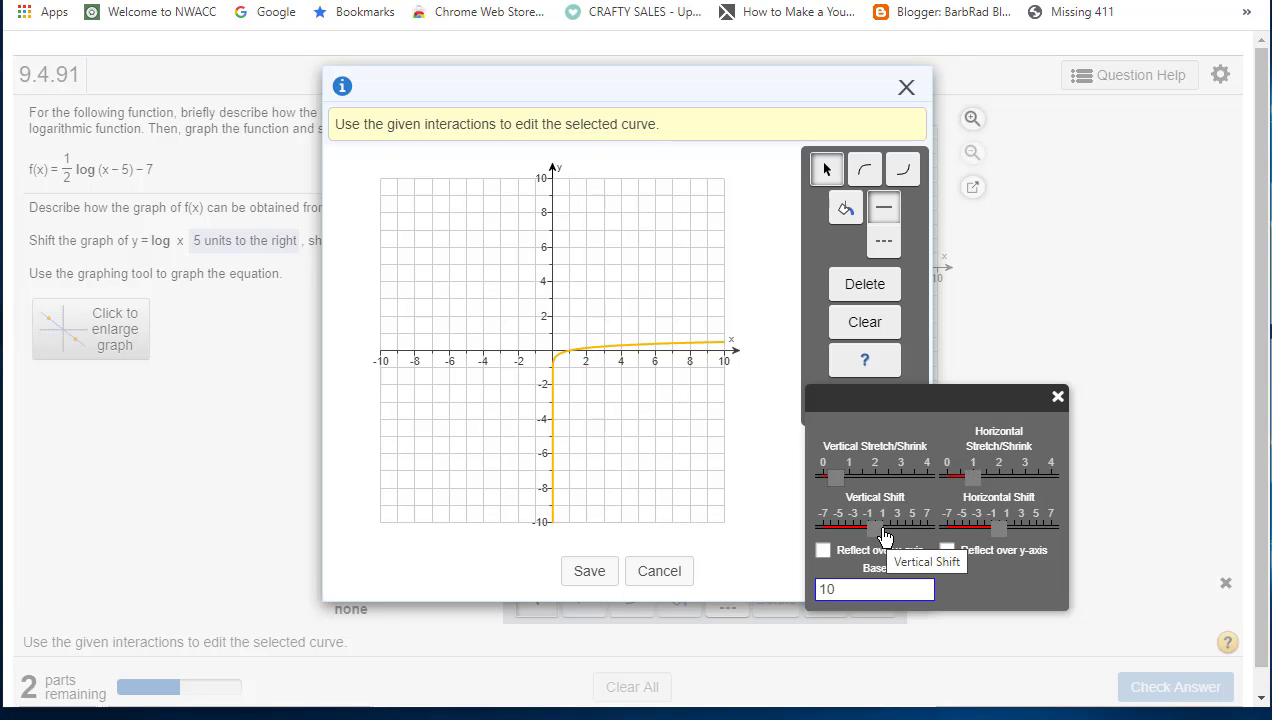
{"action": "left_click_drag", "start_coordinate": [877, 534], "coordinate": [822, 534]}
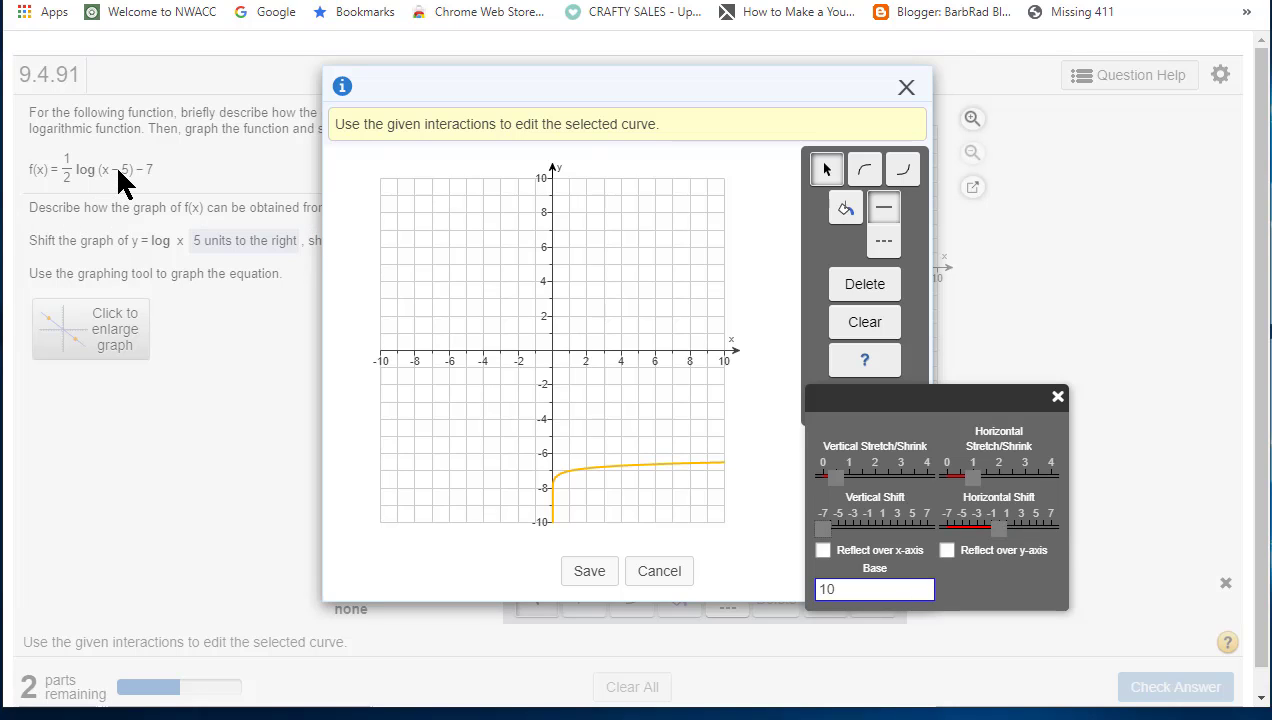
- Set the logarithm curve's horizontal shift to 5
{"action": "mouse_move", "coordinate": [1005, 538]}
{"action": "left_click_drag", "start_coordinate": [1006, 539], "coordinate": [1040, 542]}
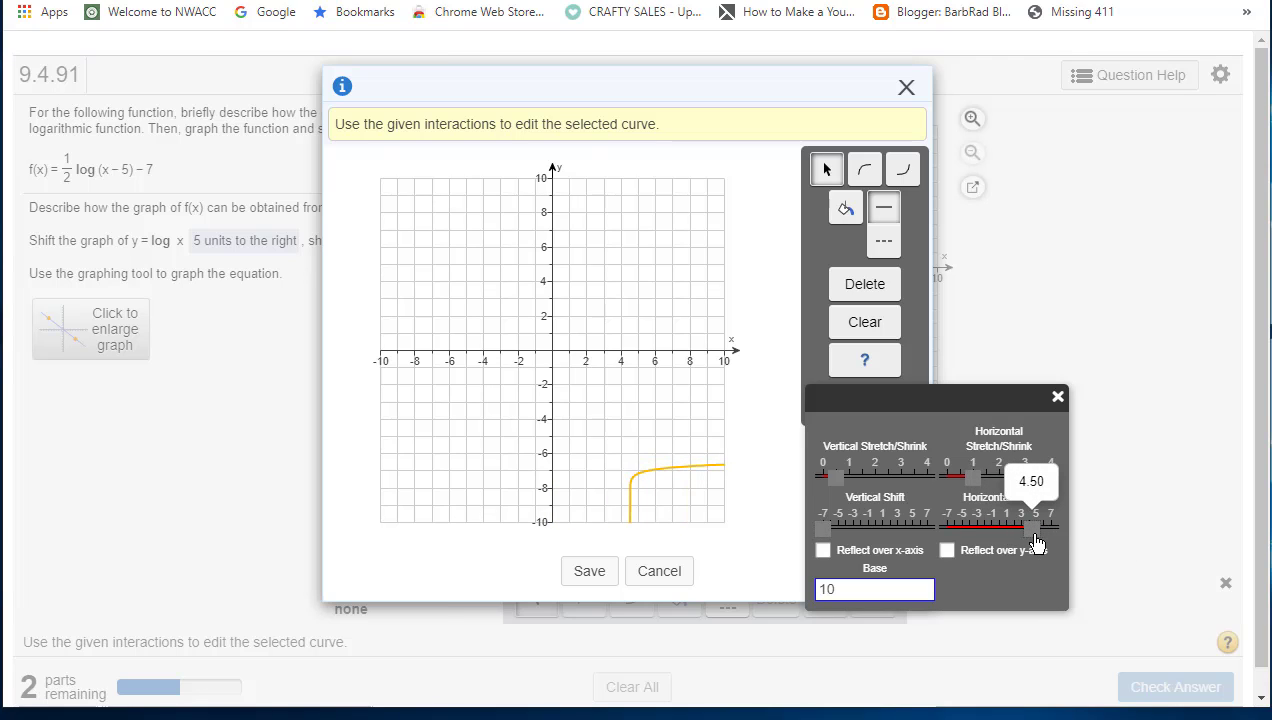
{"action": "left_click_drag", "start_coordinate": [1040, 541], "coordinate": [1035, 541]}
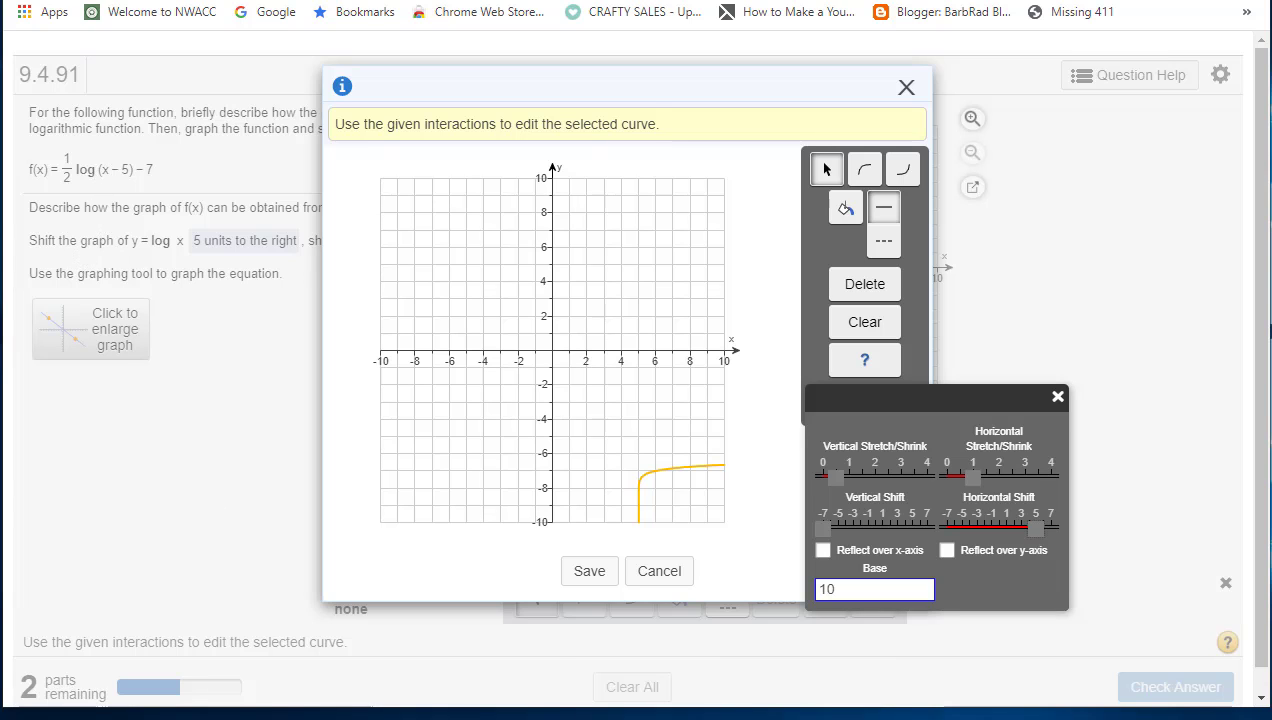
- Save the enlarged graph and submit the graphing part for checking
{"action": "left_click", "coordinate": [586, 574]}
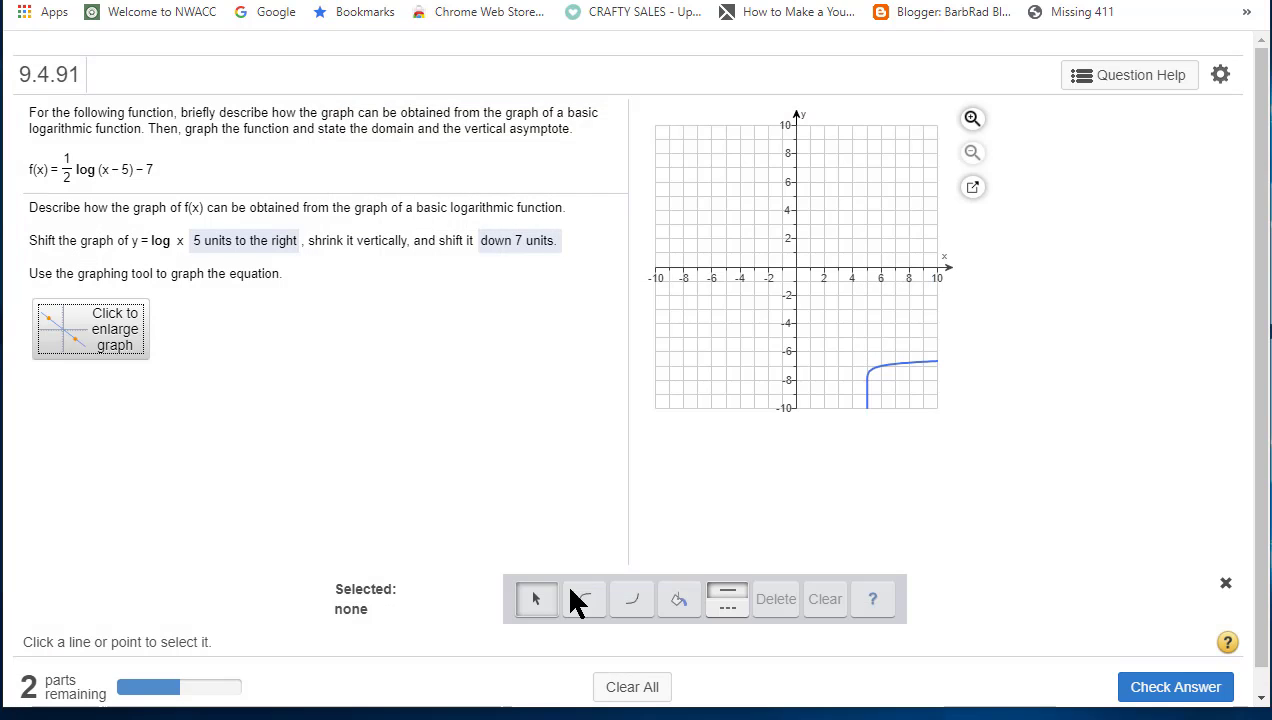
{"action": "left_click", "coordinate": [1195, 686]}
{"action": "left_click", "coordinate": [612, 418]}
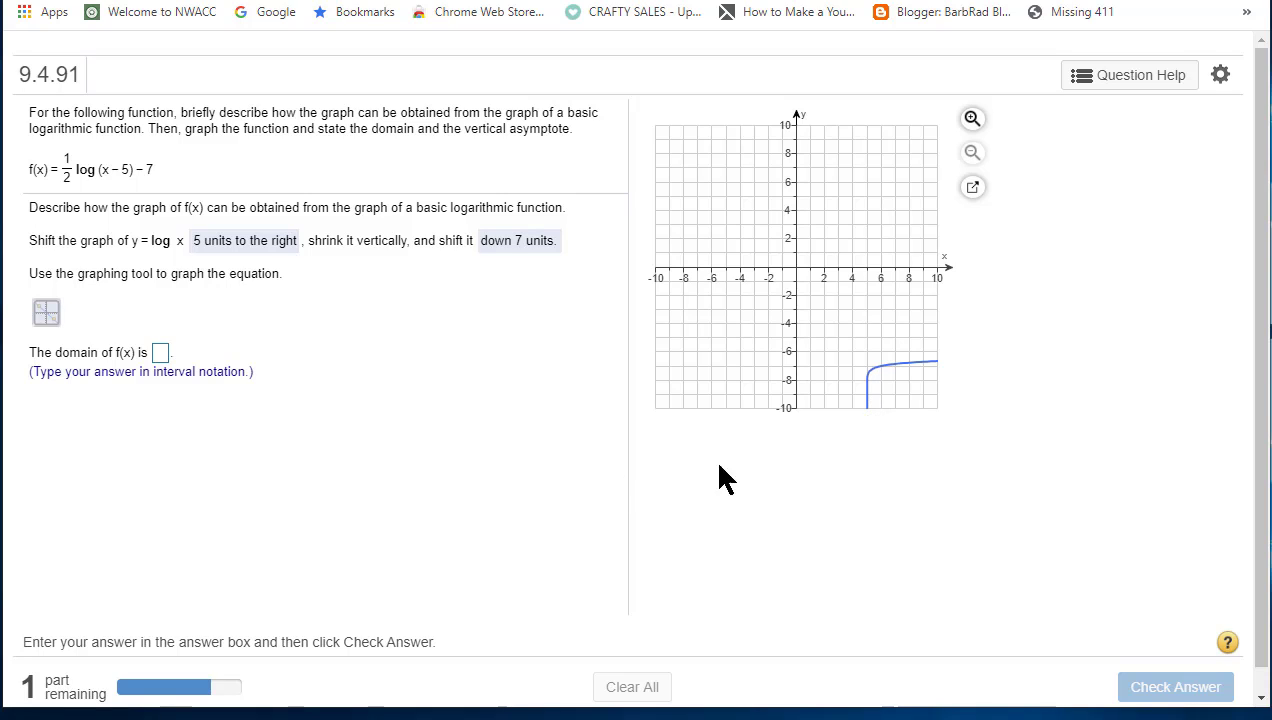
- Enter the domain of f(x) as (5,∞) in interval notation and submit it for checking
{"action": "left_click", "coordinate": [158, 353]}
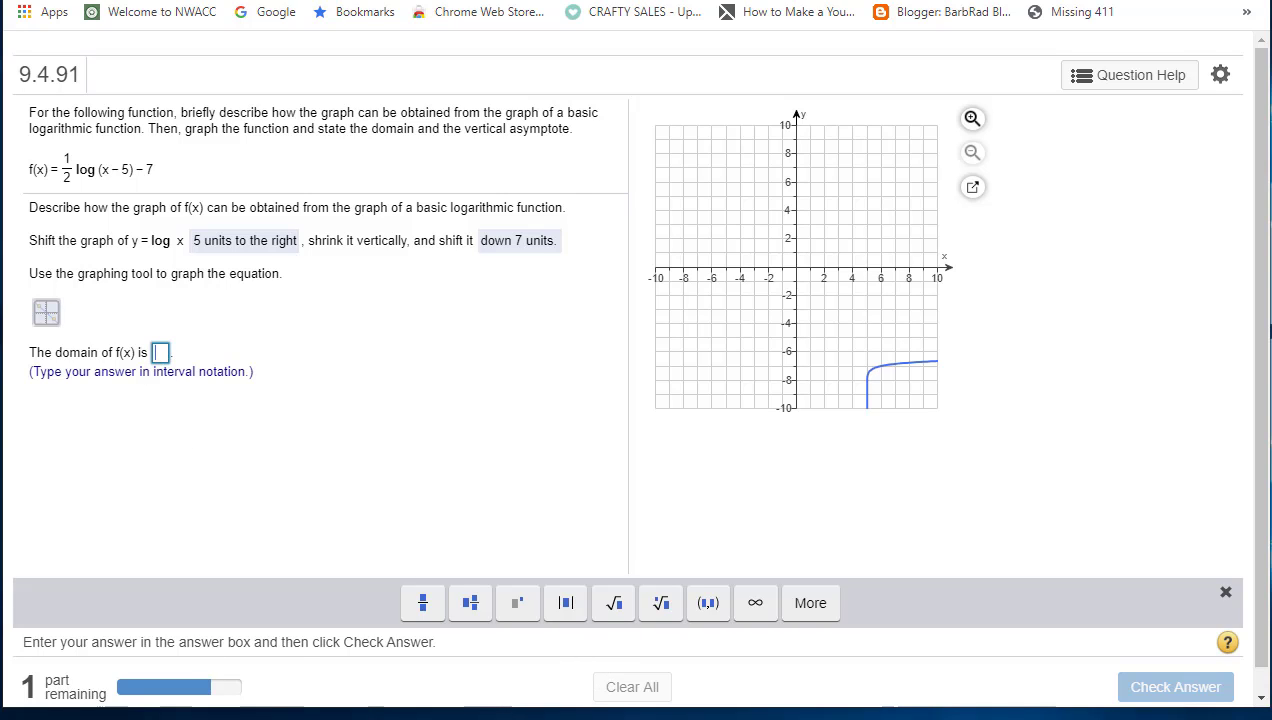
{"action": "type", "text": "("}
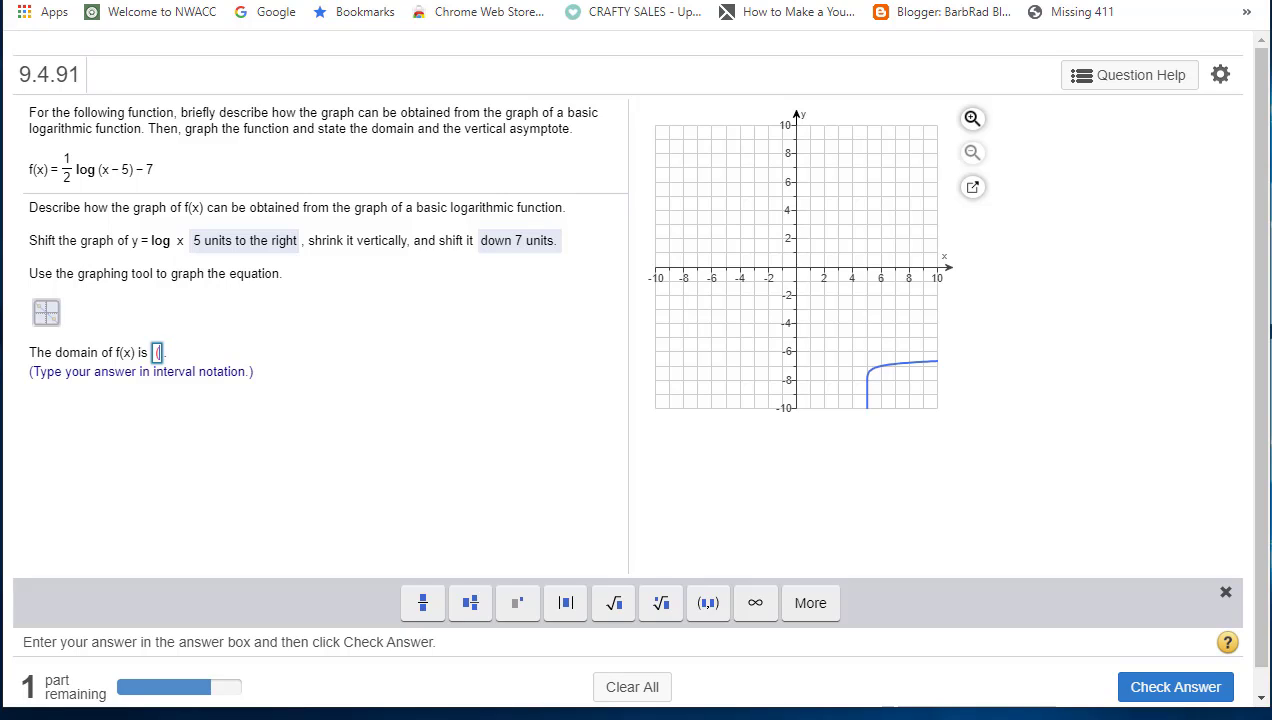
{"action": "type", "text": "5"}
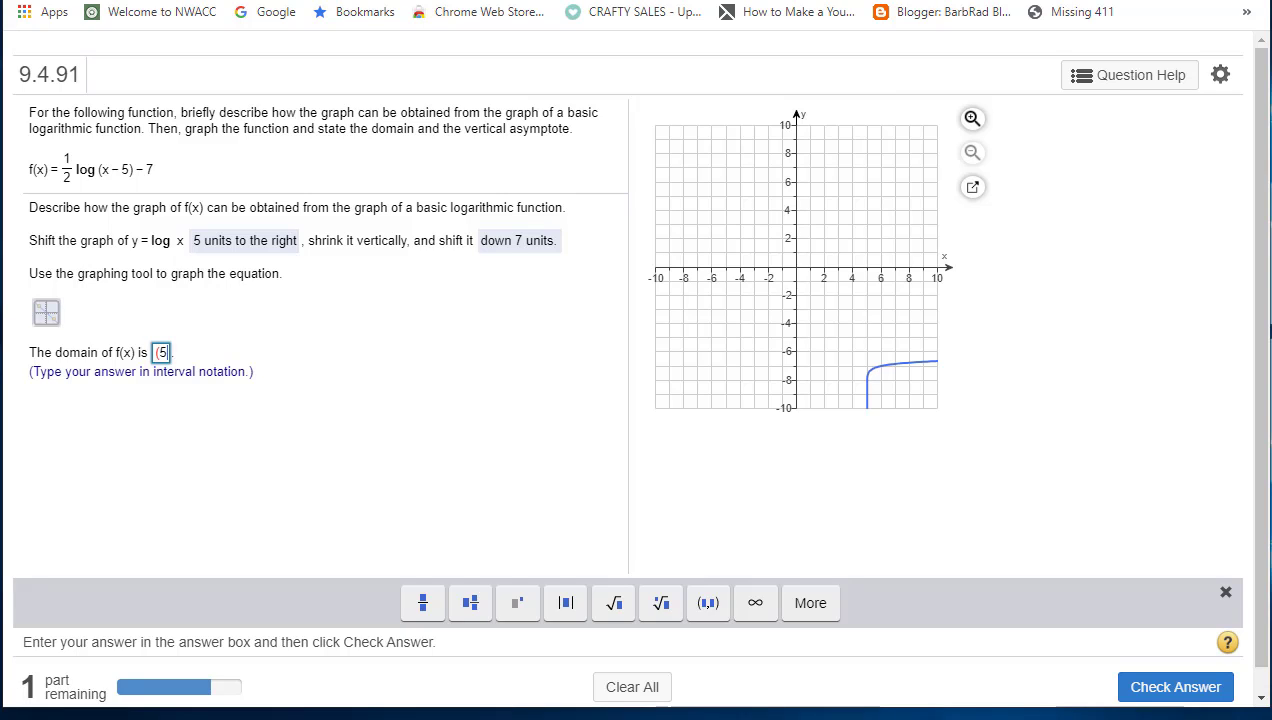
{"action": "type", "text": ","}
{"action": "left_click", "coordinate": [760, 612]}
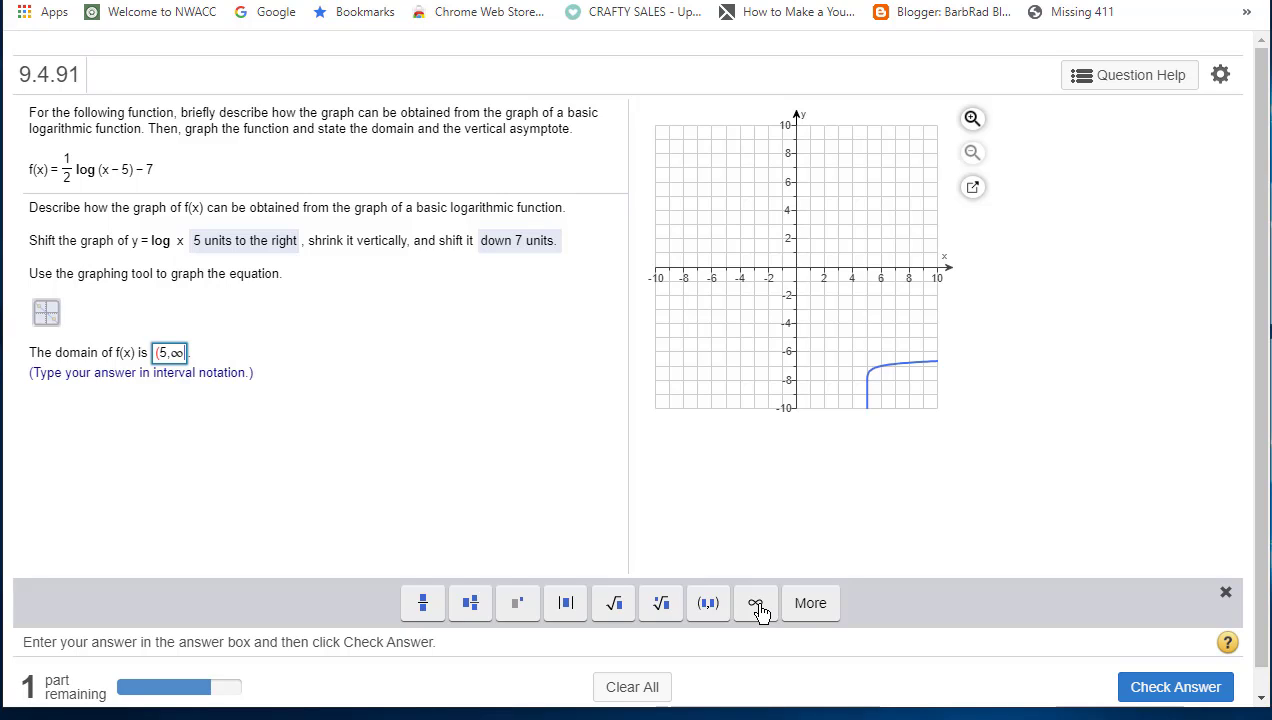
{"action": "type", "text": ")"}
{"action": "left_click", "coordinate": [1200, 686]}
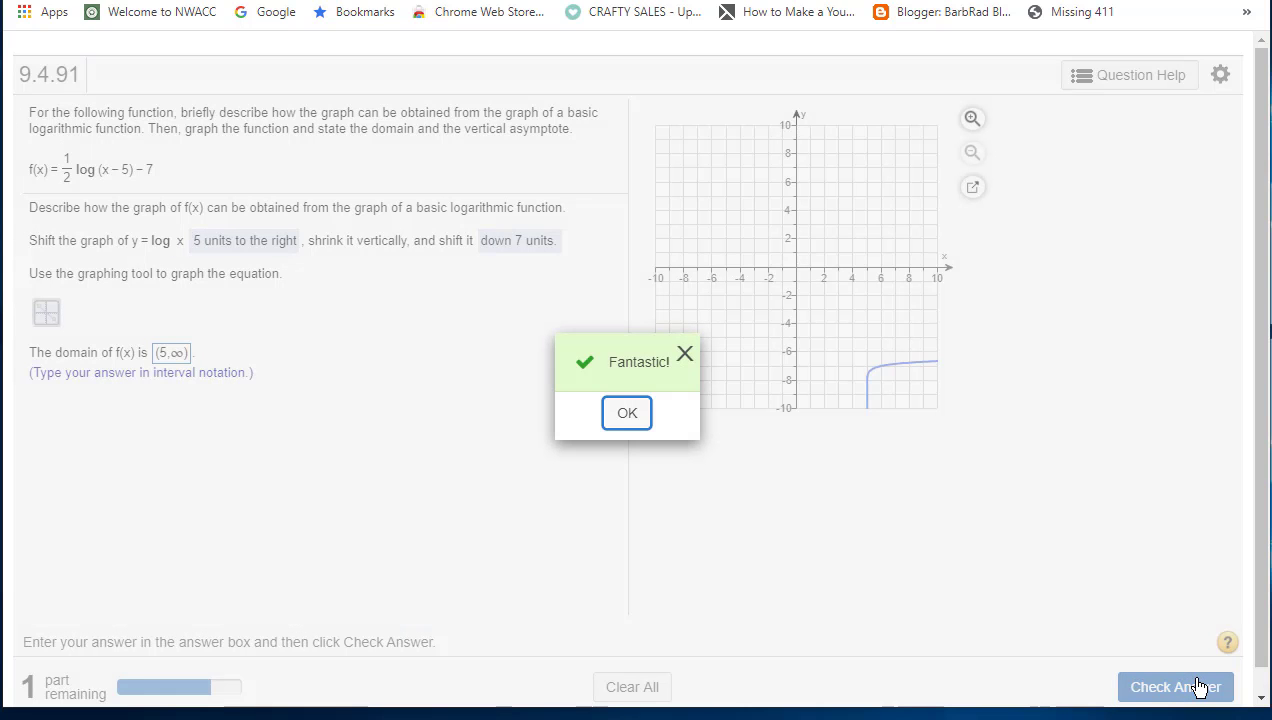
{"action": "left_click", "coordinate": [627, 418]}
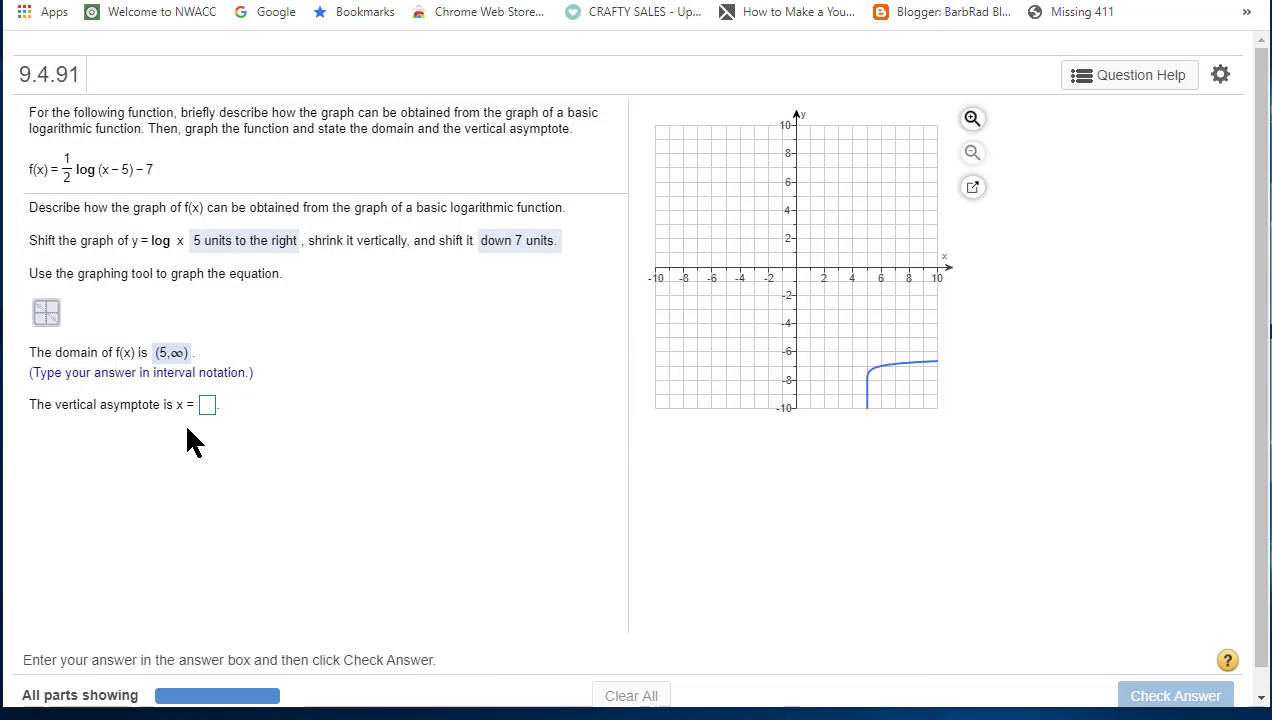
- Enter 5 as the x-value of the vertical asymptote and submit the final part for checking
{"action": "left_click", "coordinate": [207, 406]}
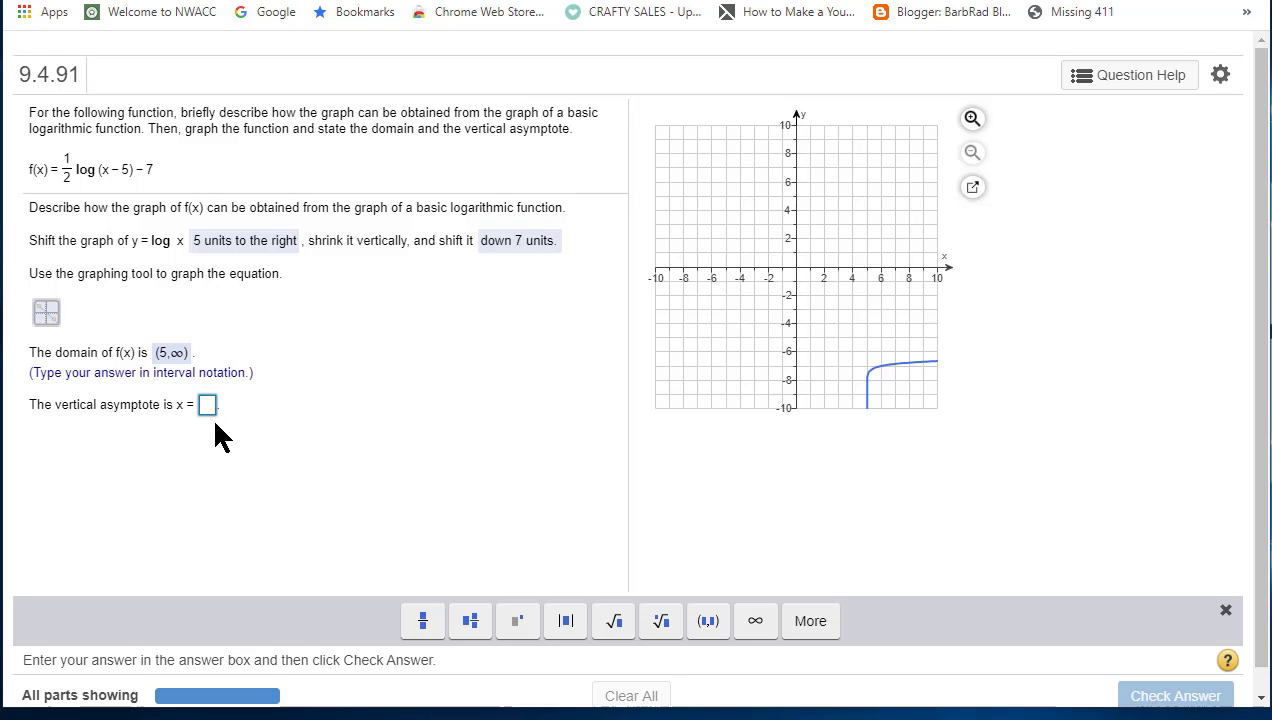
{"action": "type", "text": "5"}
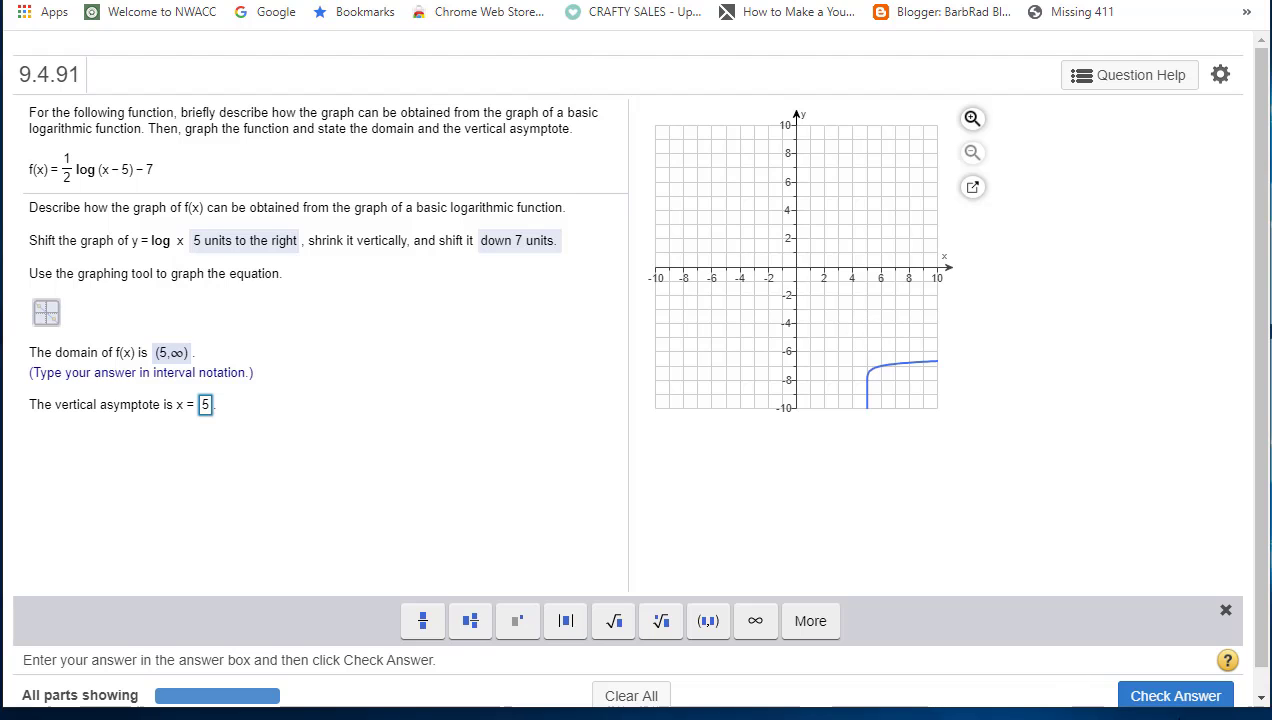
{"action": "left_click", "coordinate": [1180, 700]}
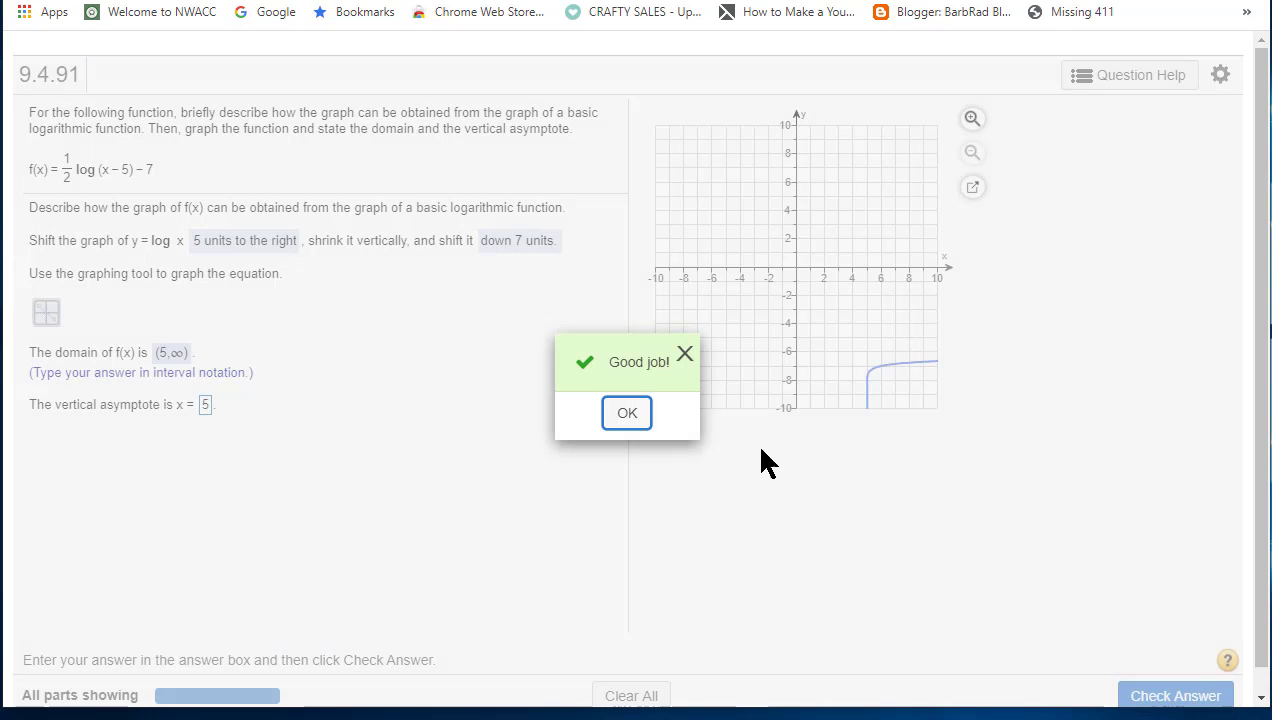
{"action": "left_click", "coordinate": [630, 413]}
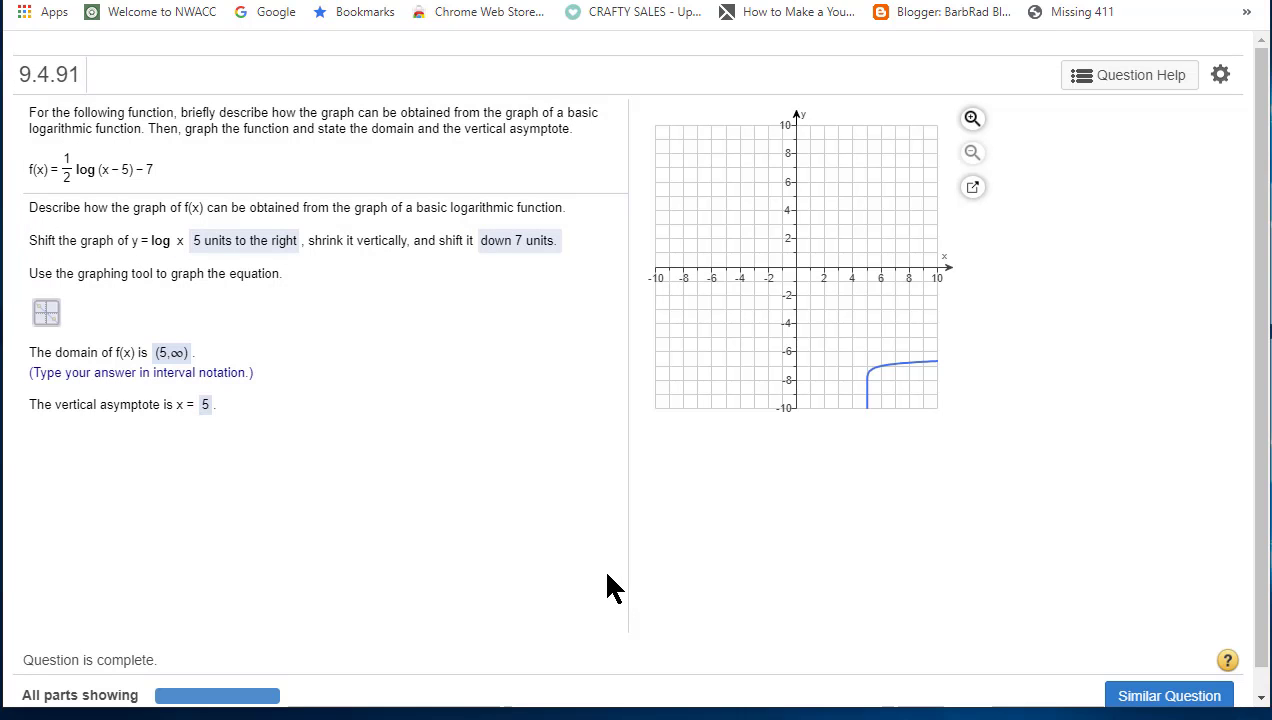